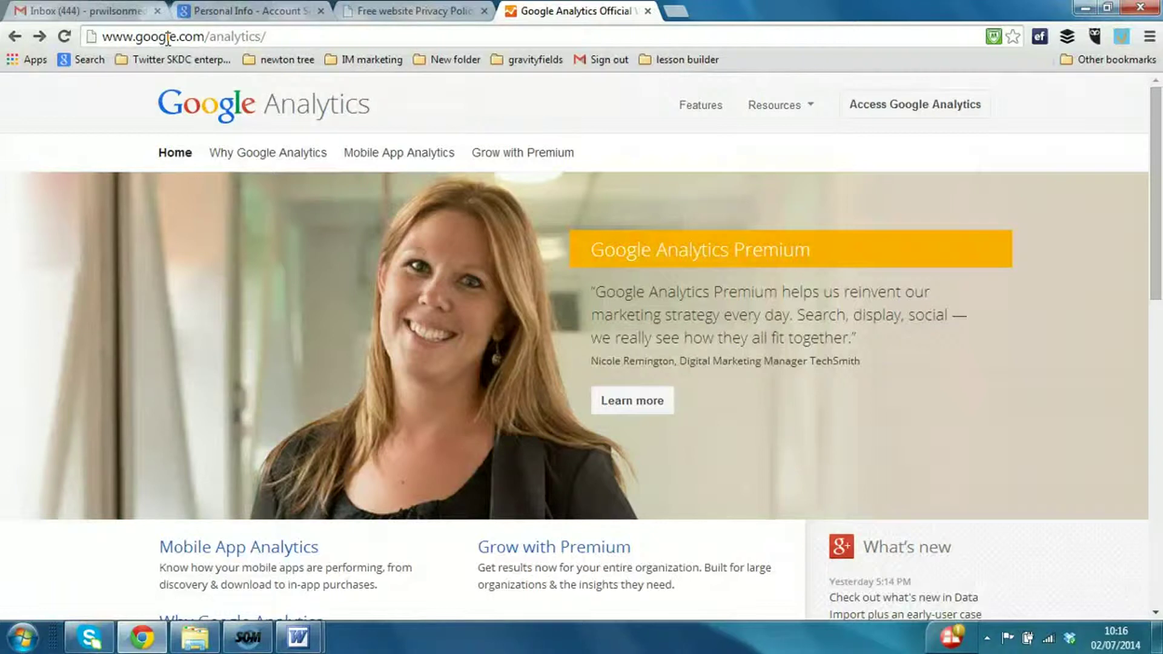
Access Google Analytics and switch to the other Google account that holds the PR Wilson Media property.
left_click(914, 107)
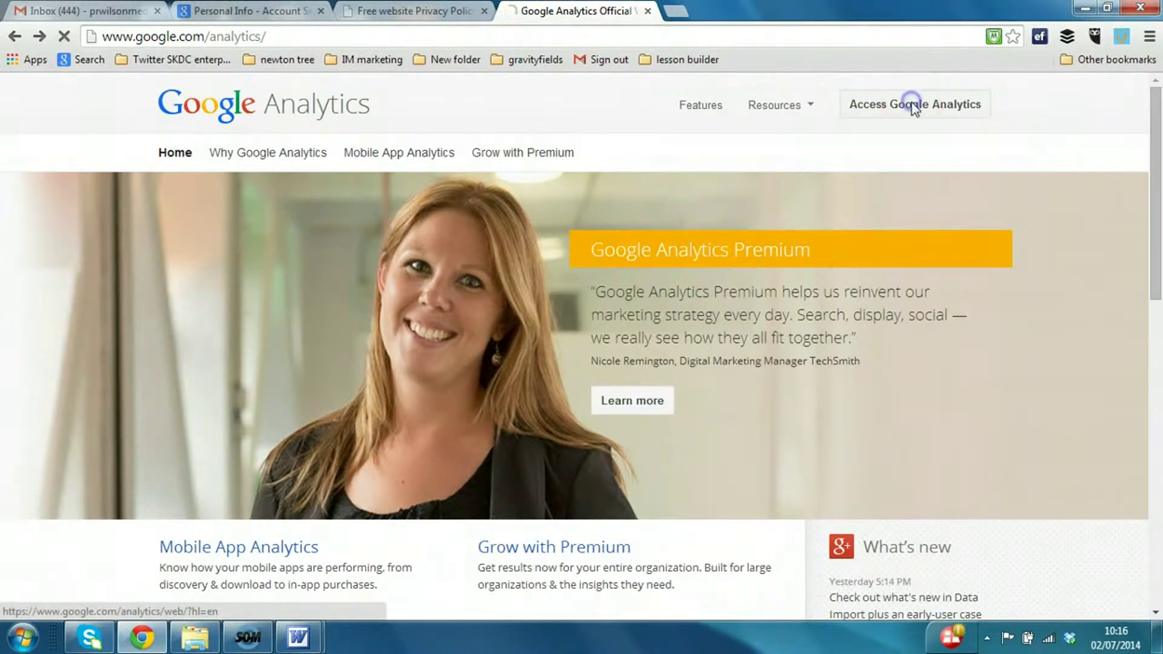
left_click(942, 84)
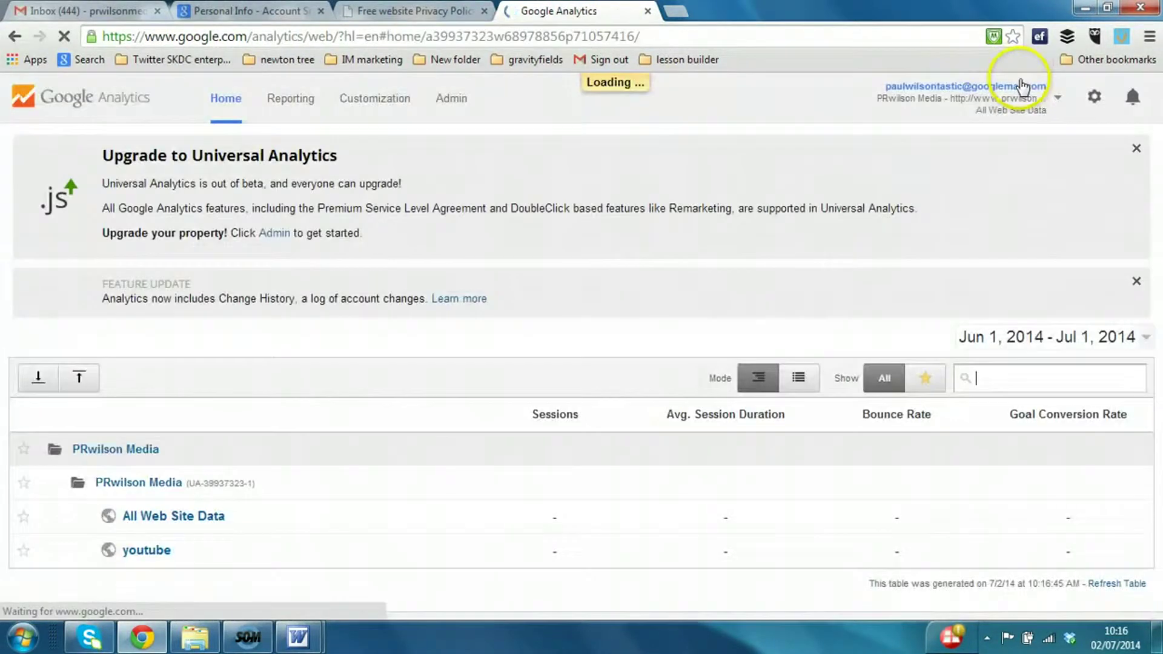
left_click(1059, 97)
left_click(843, 262)
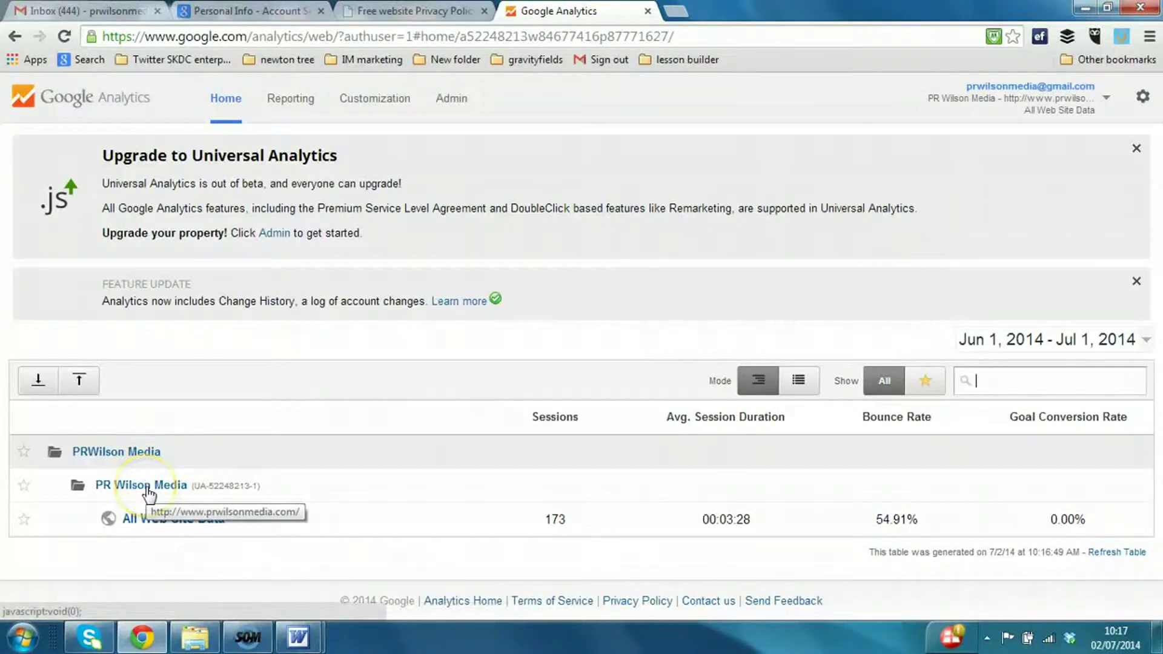
Open the All Web Site Data view of PR Wilson Media and examine the daily sessions graph around June 24.
left_click(150, 521)
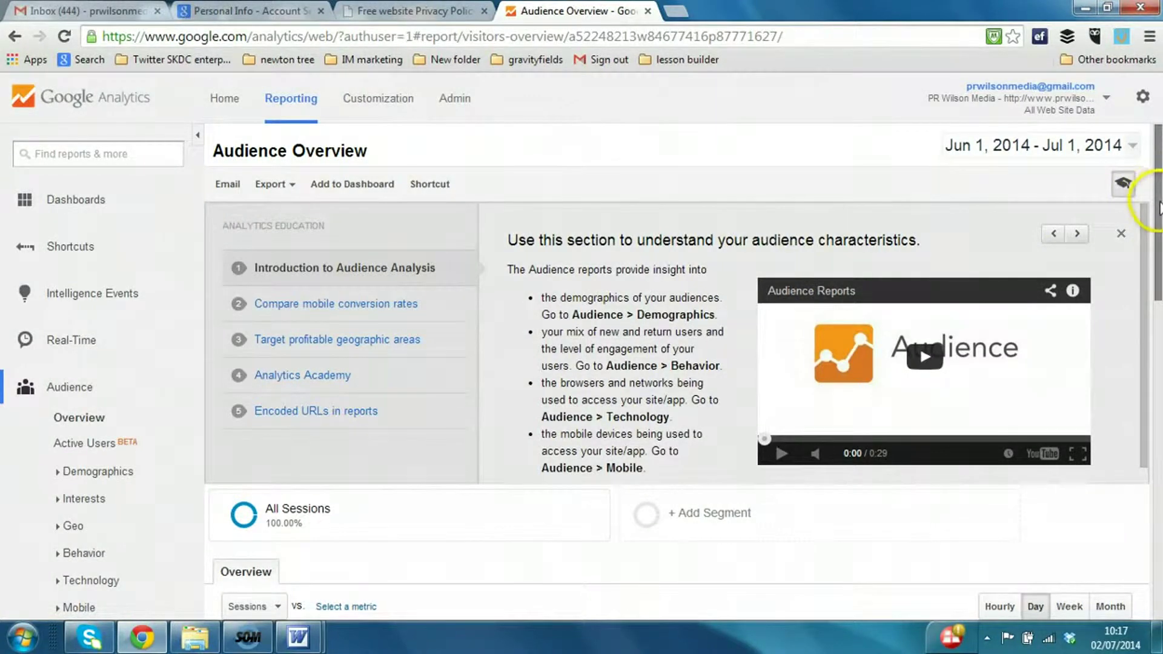
left_click_drag(1159, 206, 1159, 352)
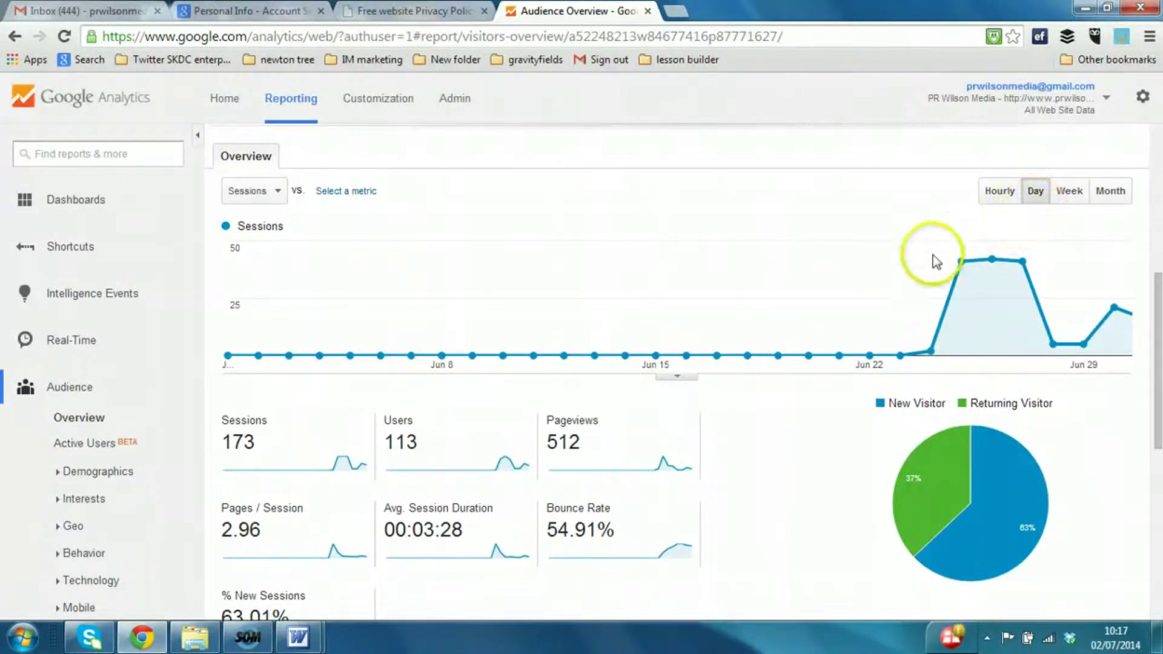
mouse_move(921, 346)
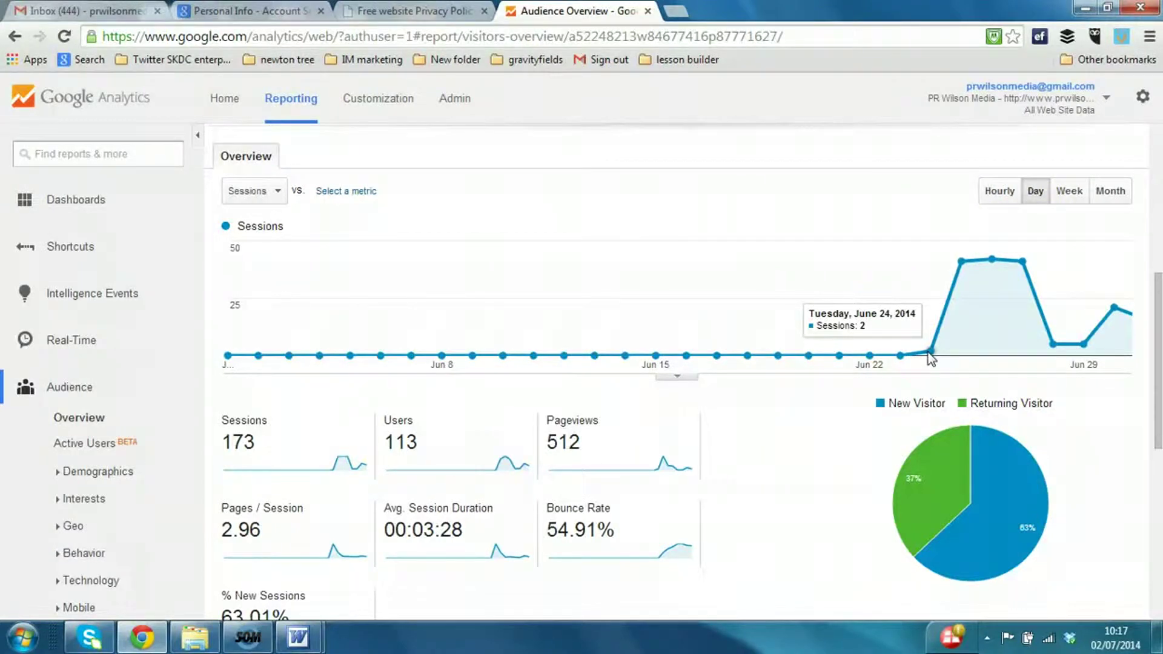
Compare the Audience Overview sessions graph by hour, month and week, leaving it grouped by week.
left_click(1002, 193)
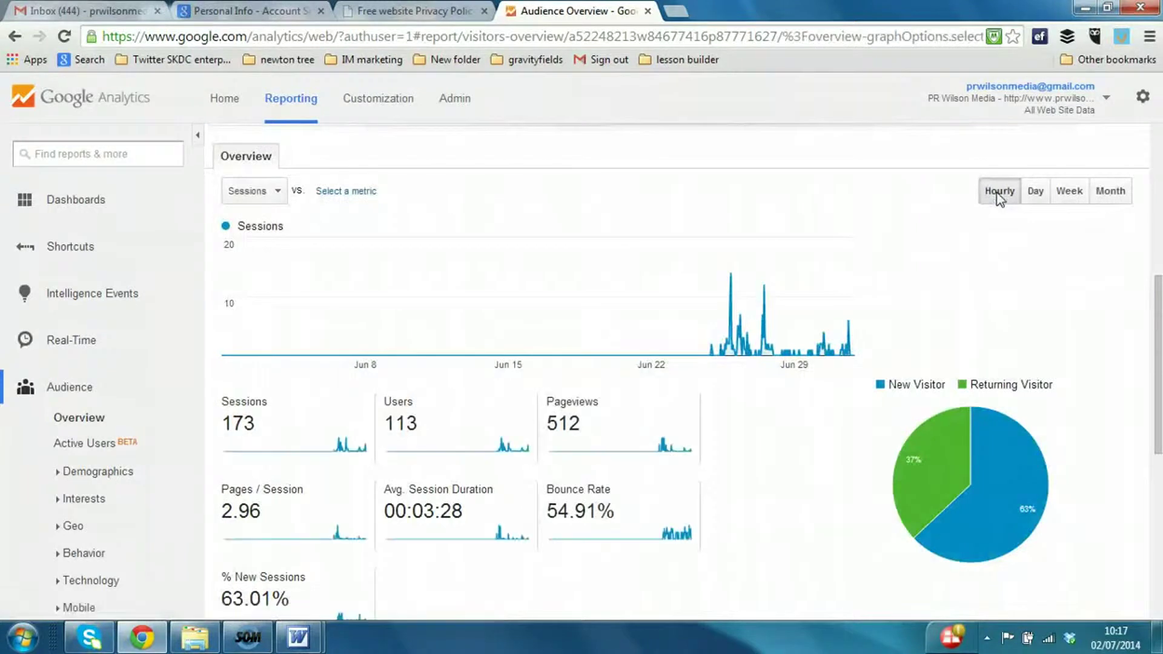
left_click(719, 351)
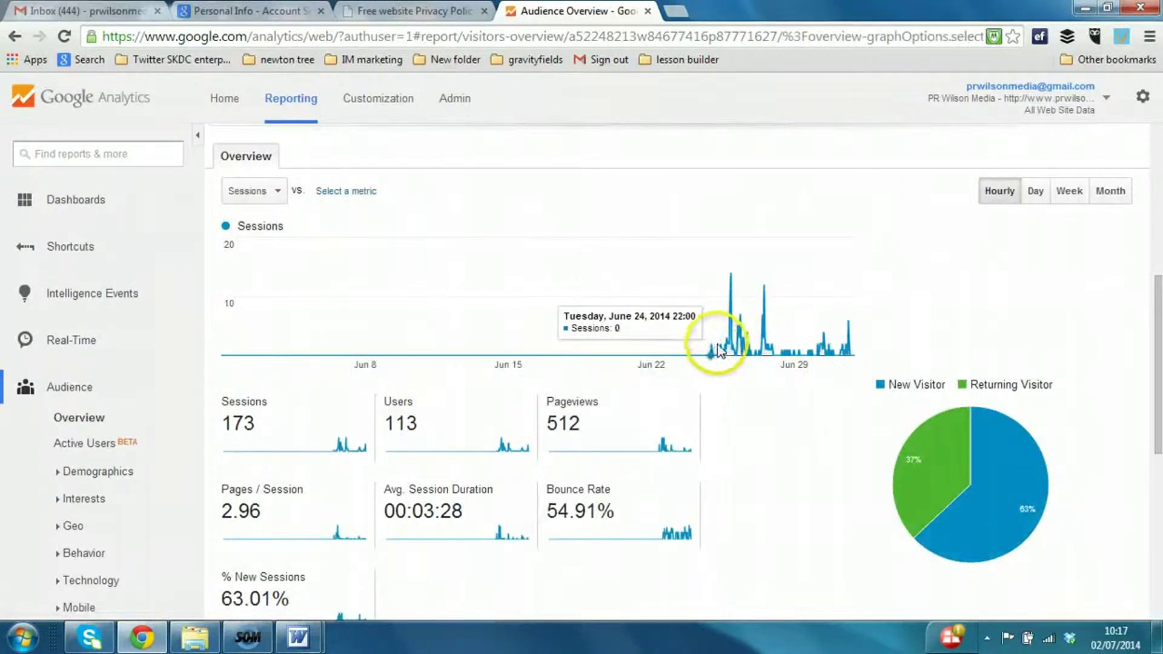
left_click(731, 277)
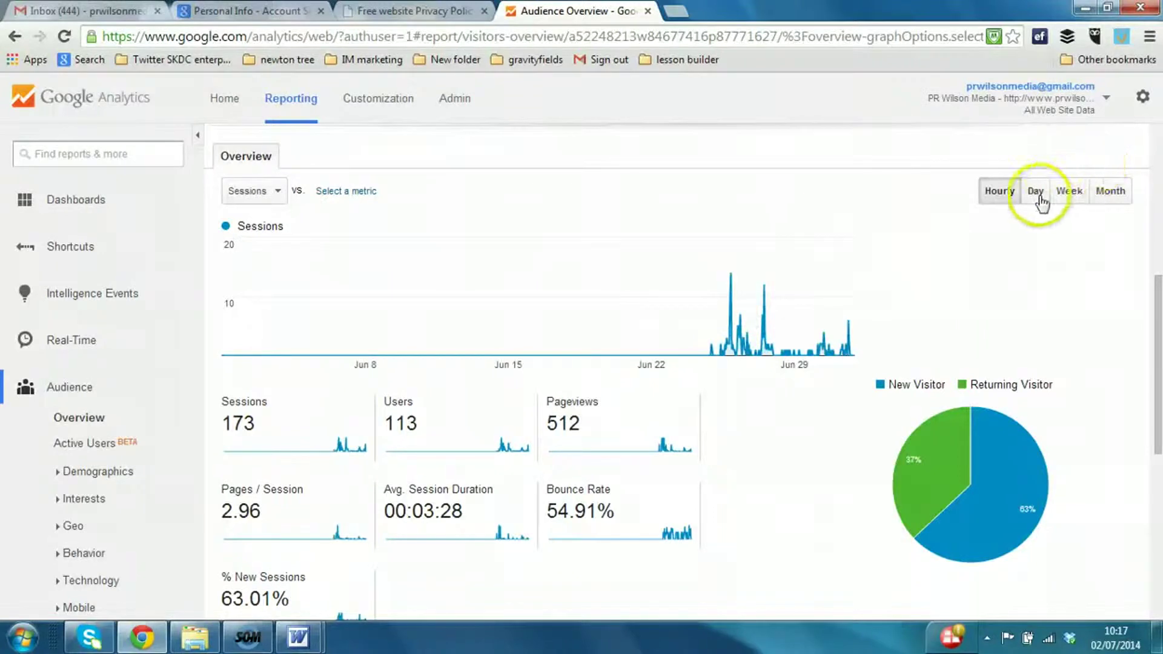
left_click(1110, 192)
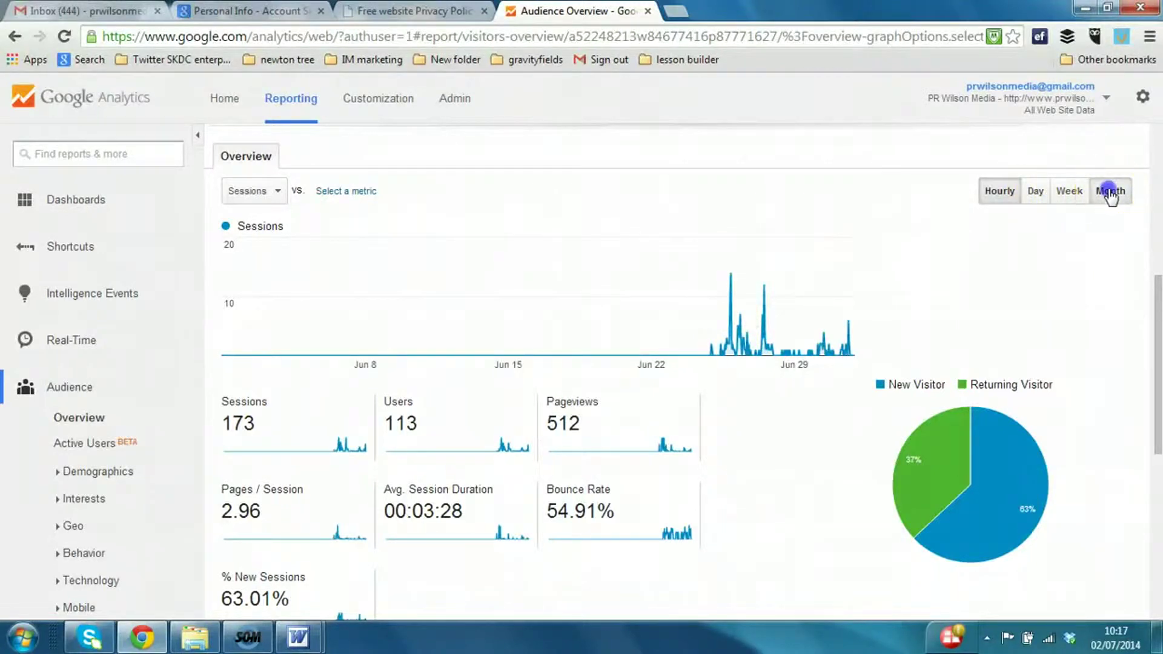
left_click(1069, 193)
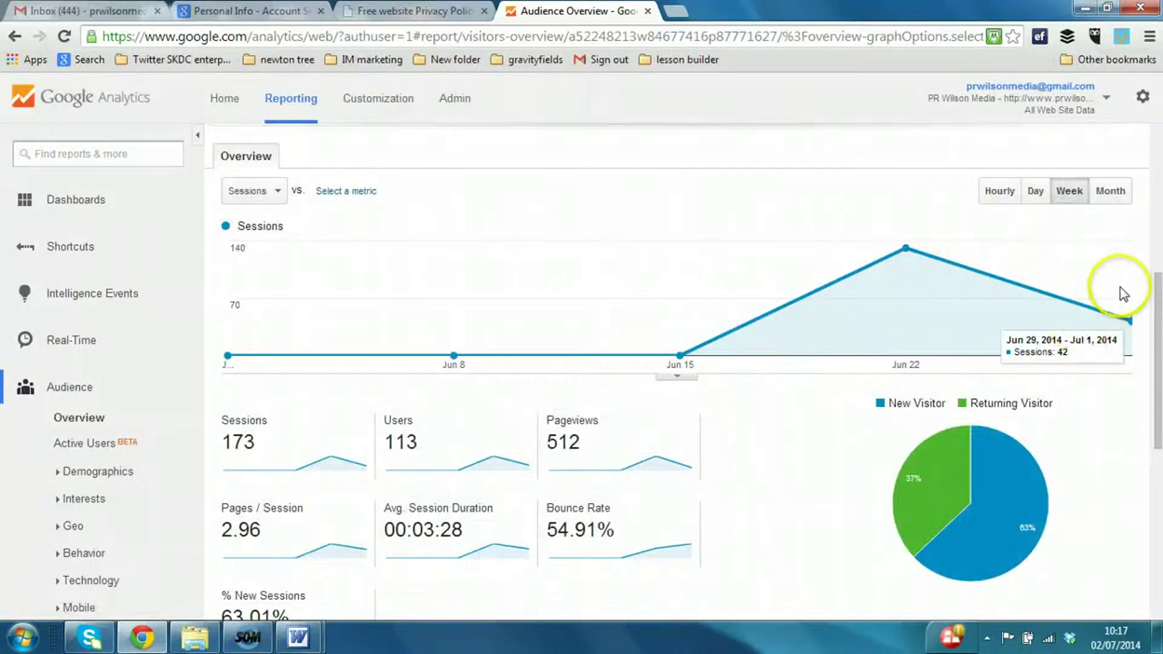
Examine the audience metrics below the graph, including sessions, users, pageviews, average session duration and the definition of bounce rate.
left_click_drag(1159, 310, 1159, 395)
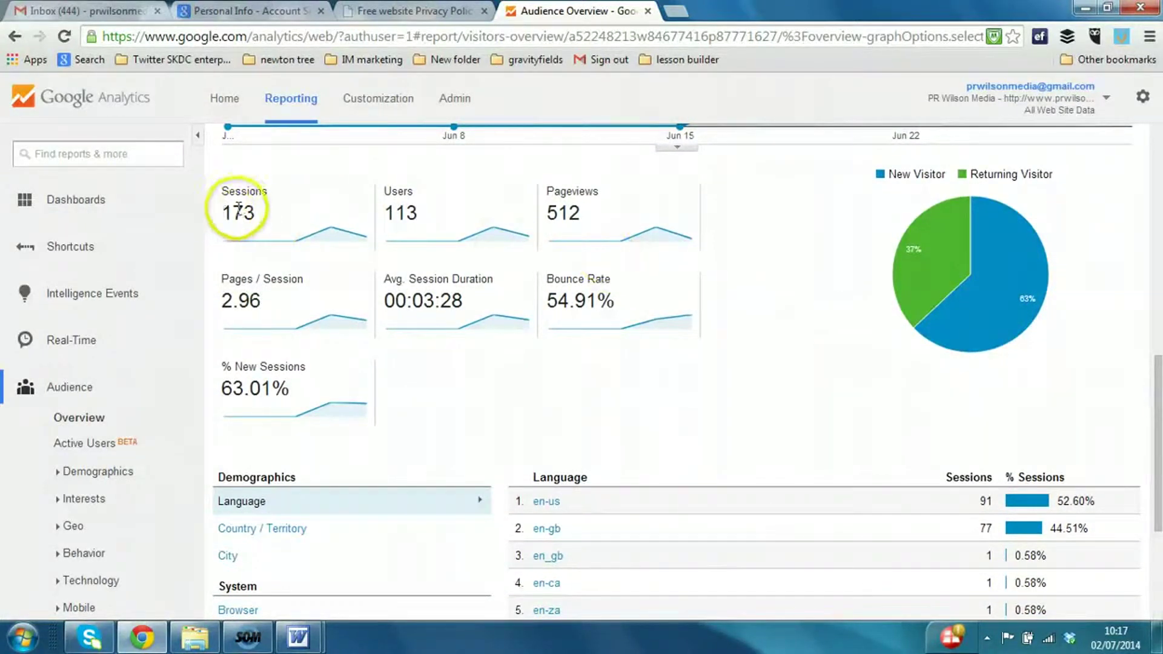
mouse_move(246, 198)
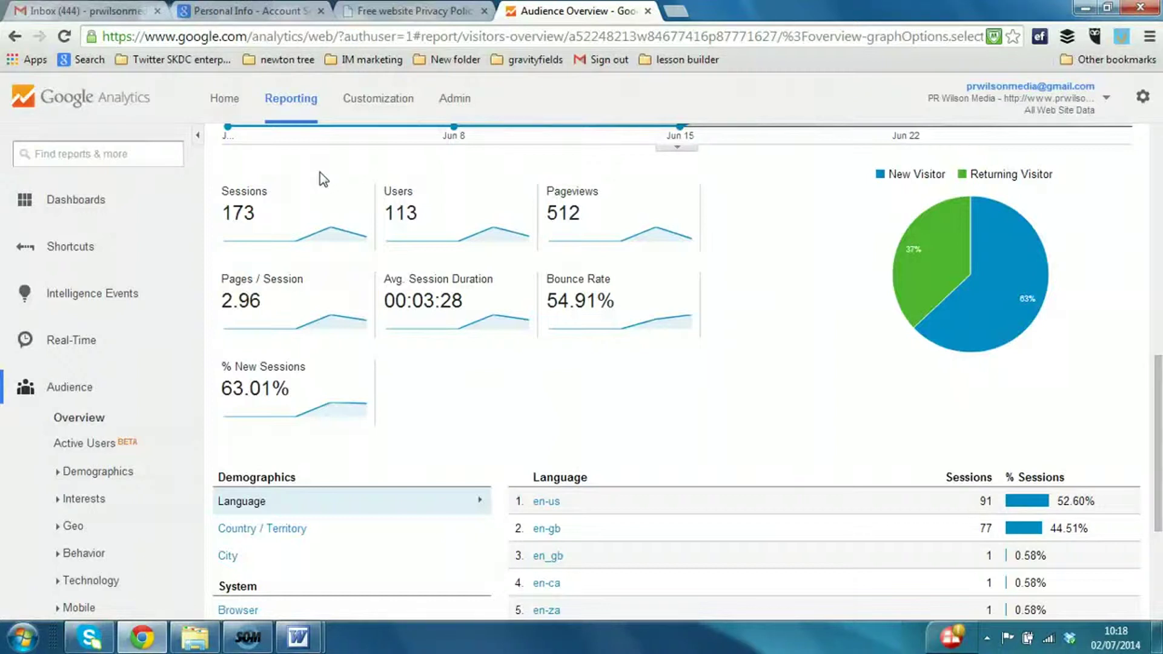
mouse_move(411, 200)
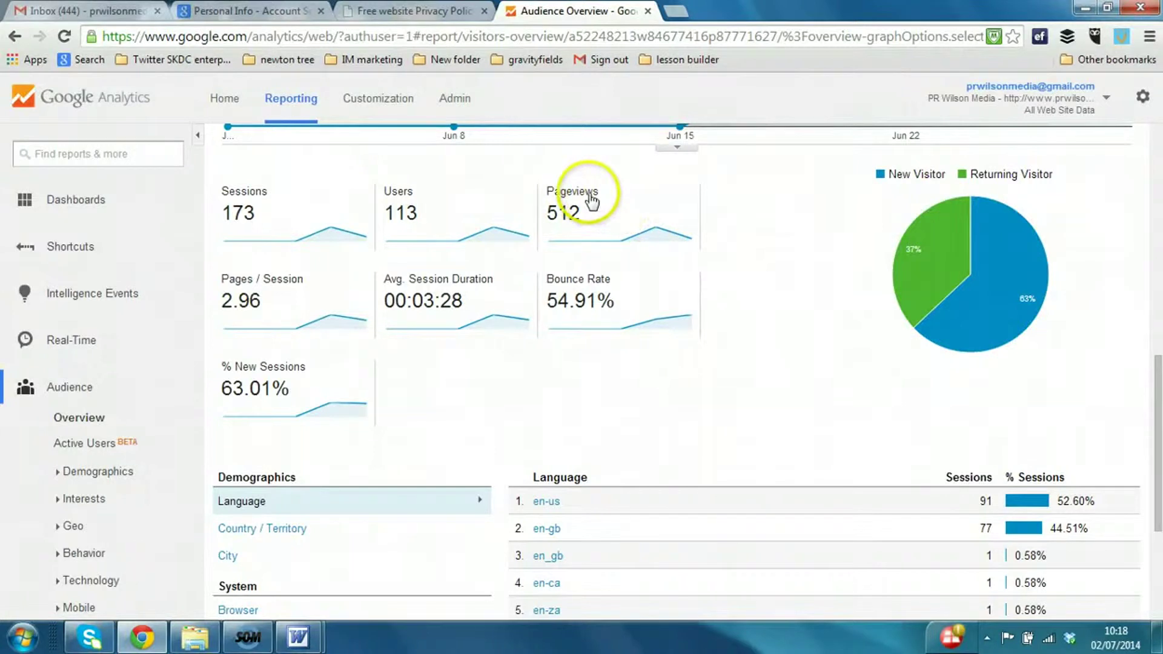
mouse_move(592, 200)
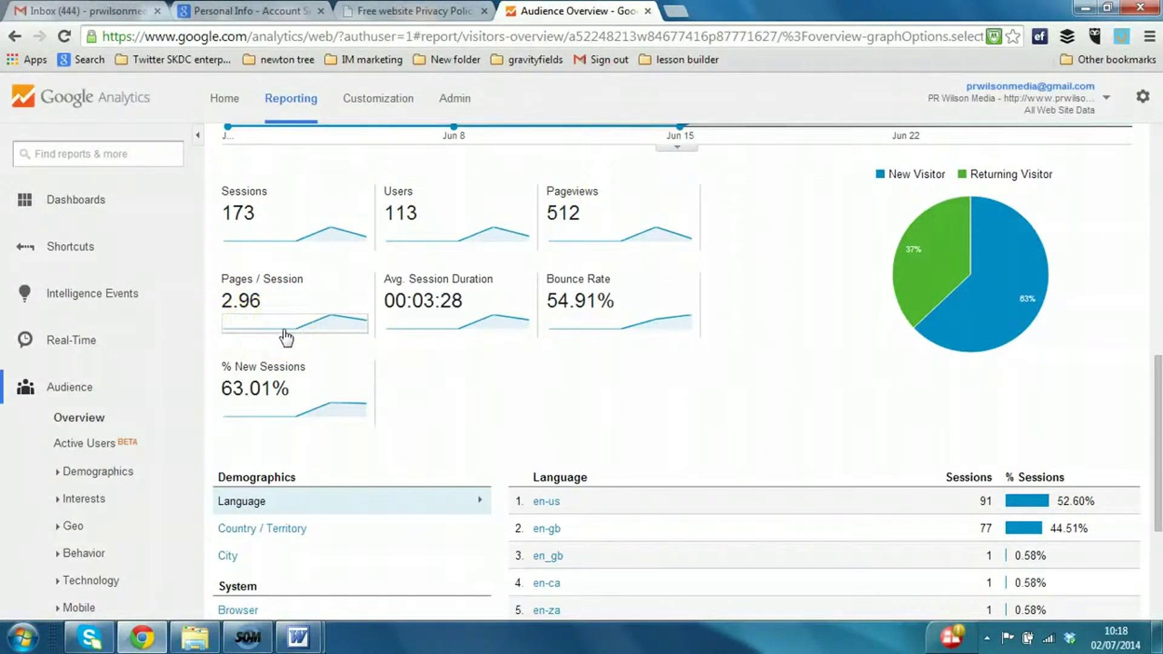
left_click(410, 290)
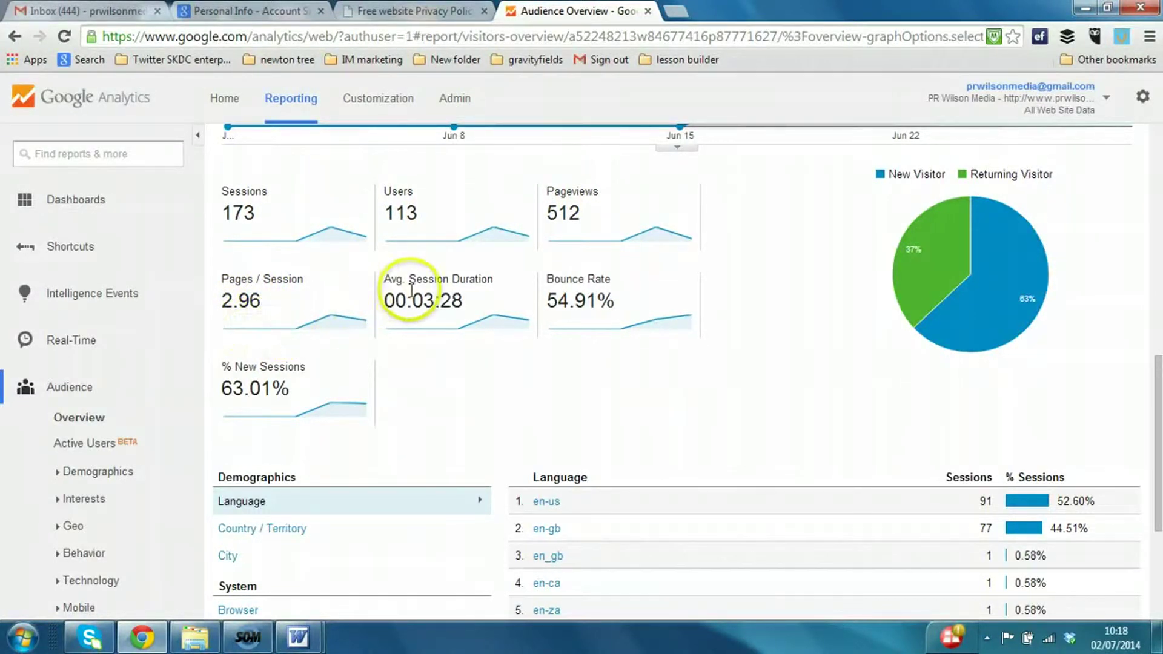
mouse_move(446, 291)
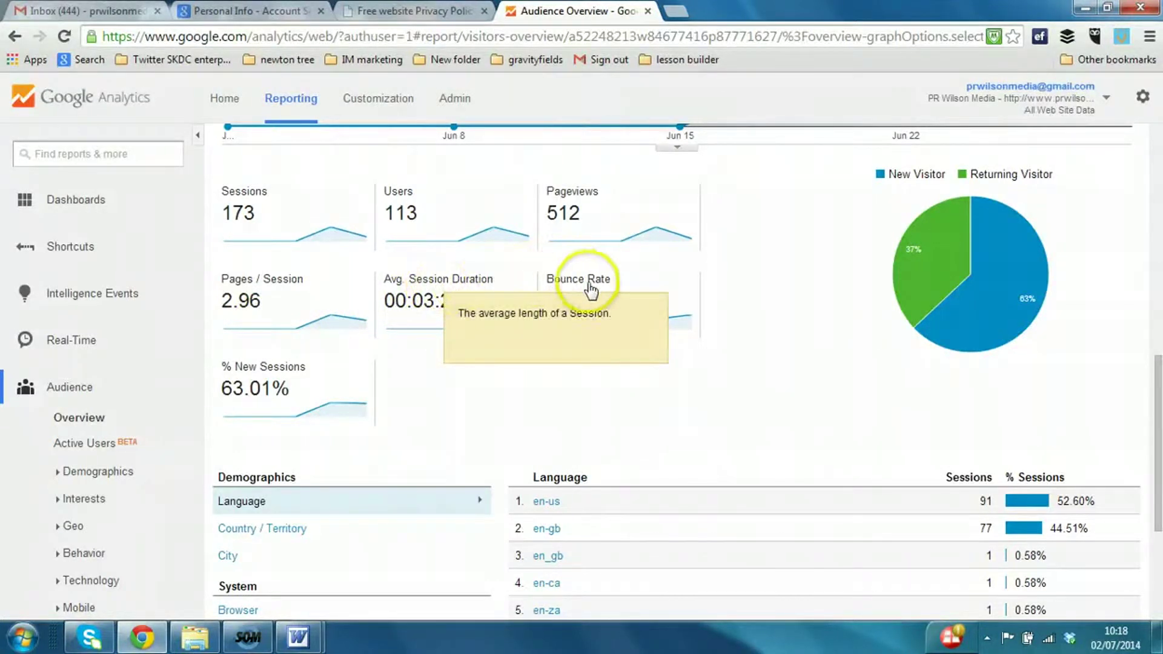
mouse_move(638, 280)
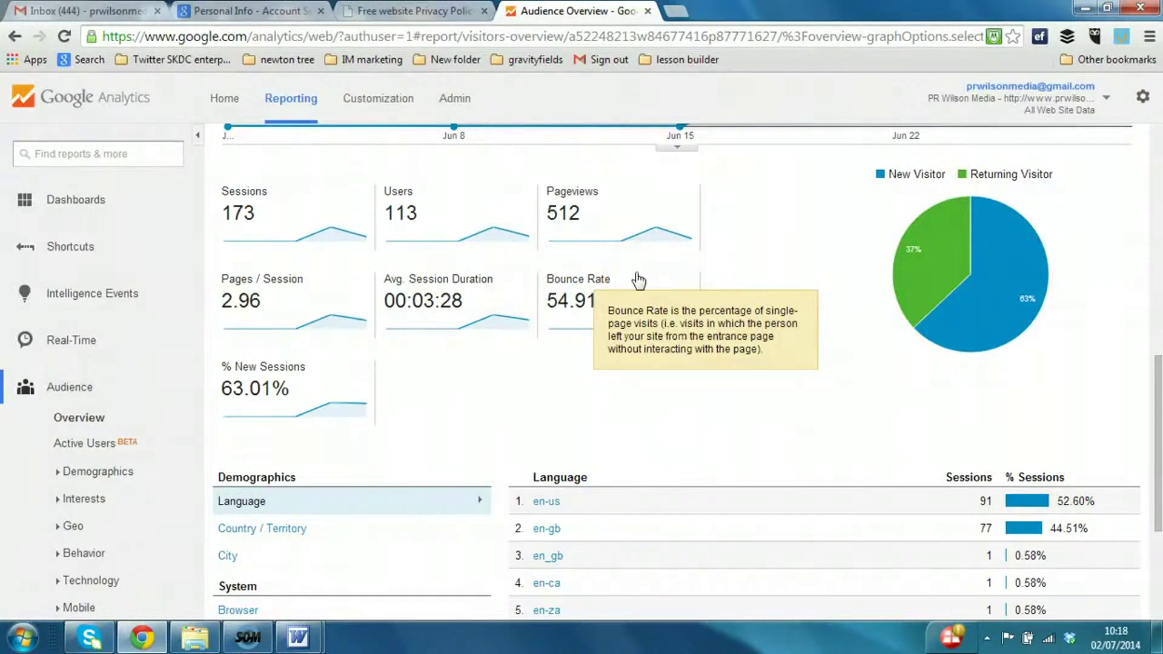
left_click(744, 267)
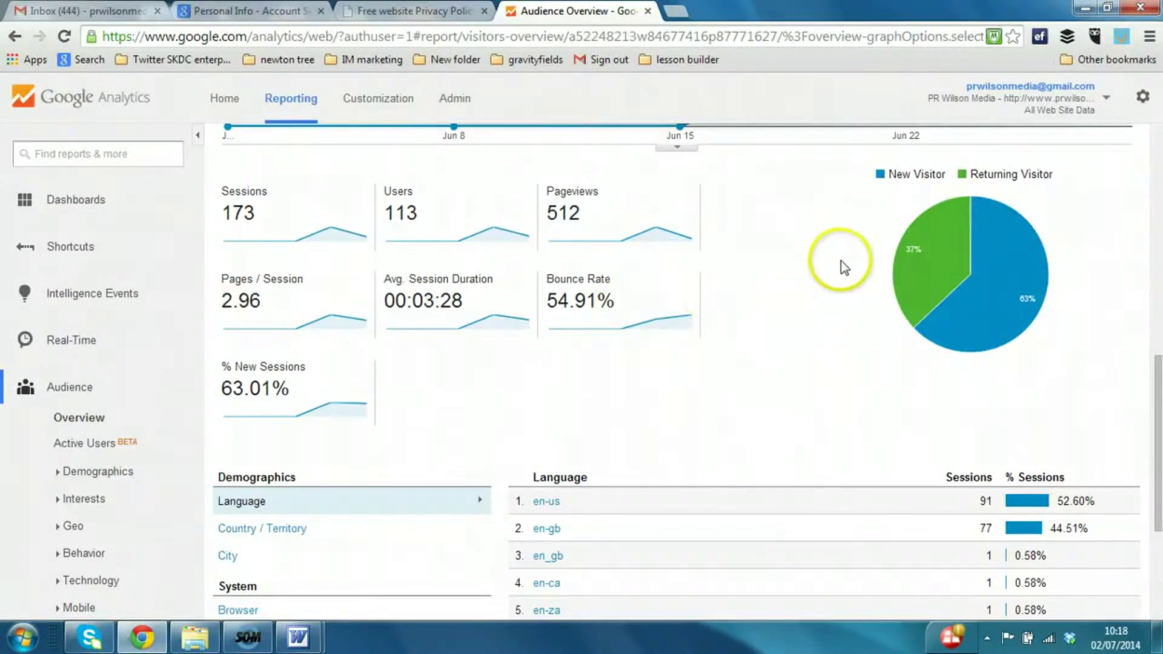
Read the shares of new and returning visitors in the pie chart.
mouse_move(929, 243)
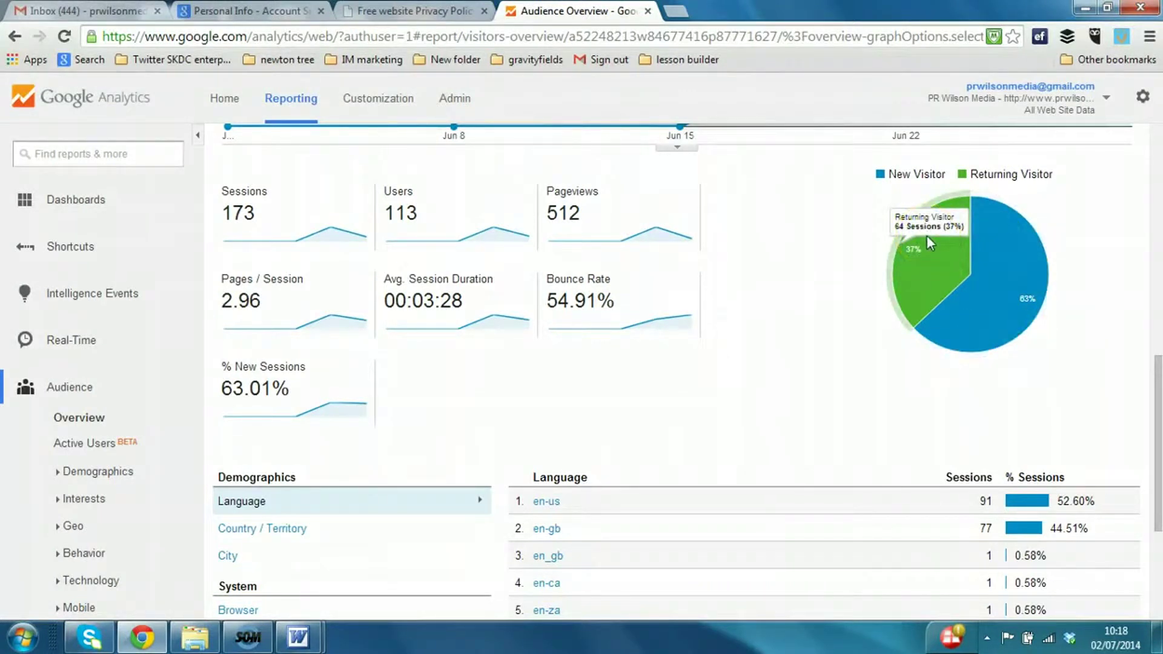
left_click(1019, 293)
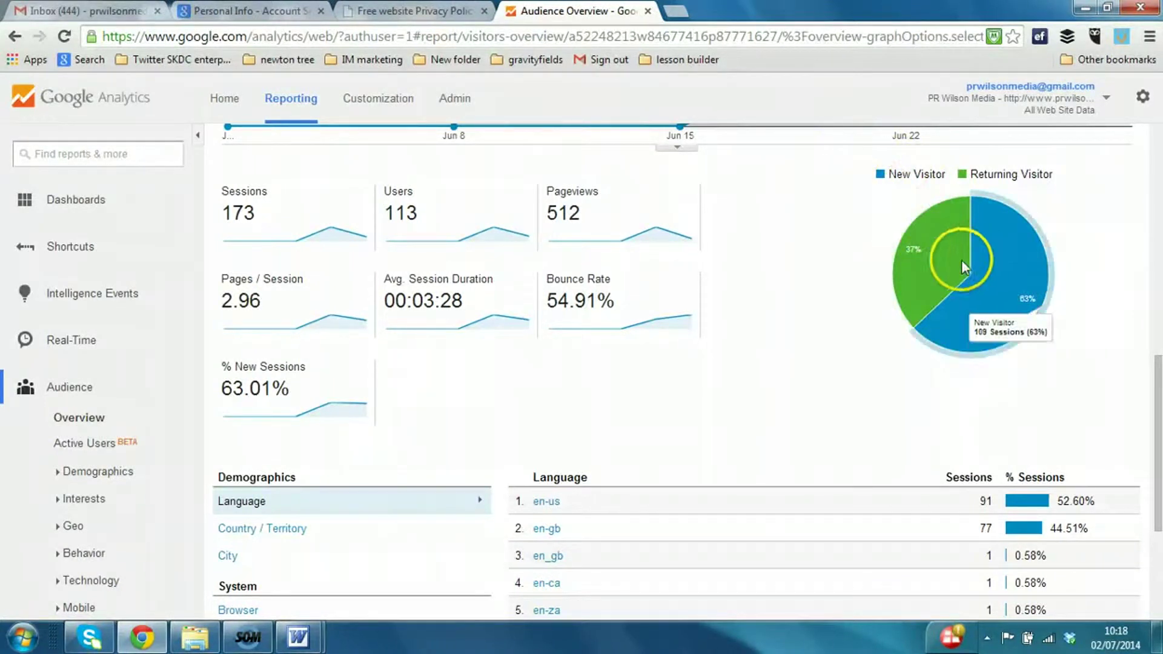
left_click(944, 246)
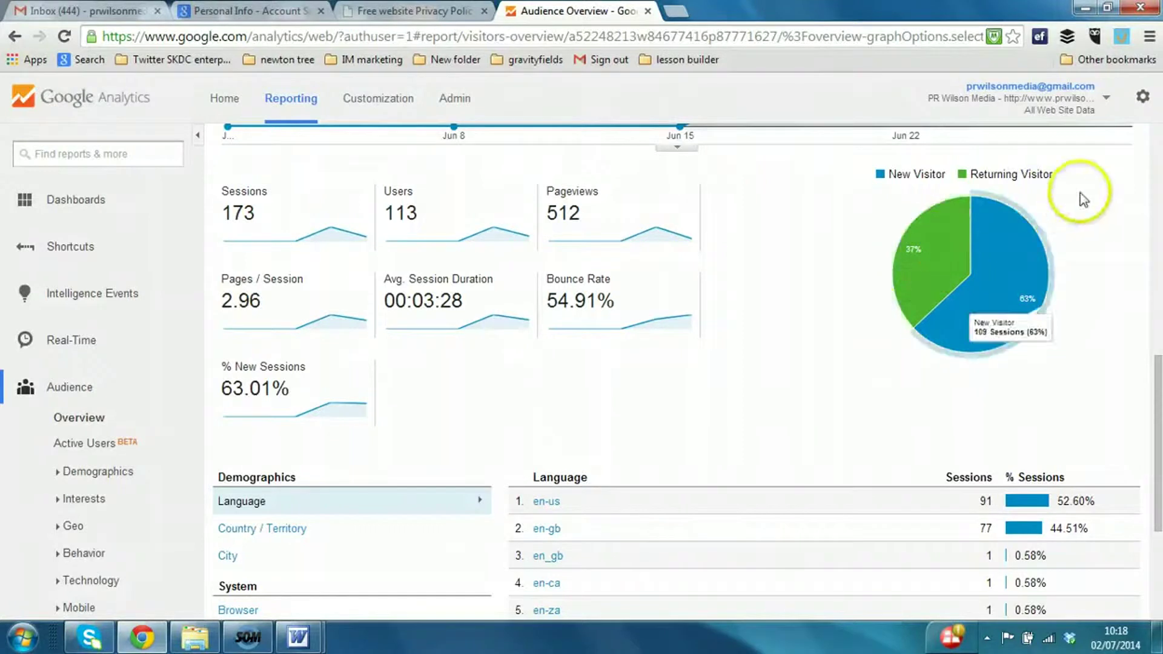
Review the session breakdowns by language, country/territory, city, browser and mobile operating system.
left_click_drag(1157, 377, 1158, 466)
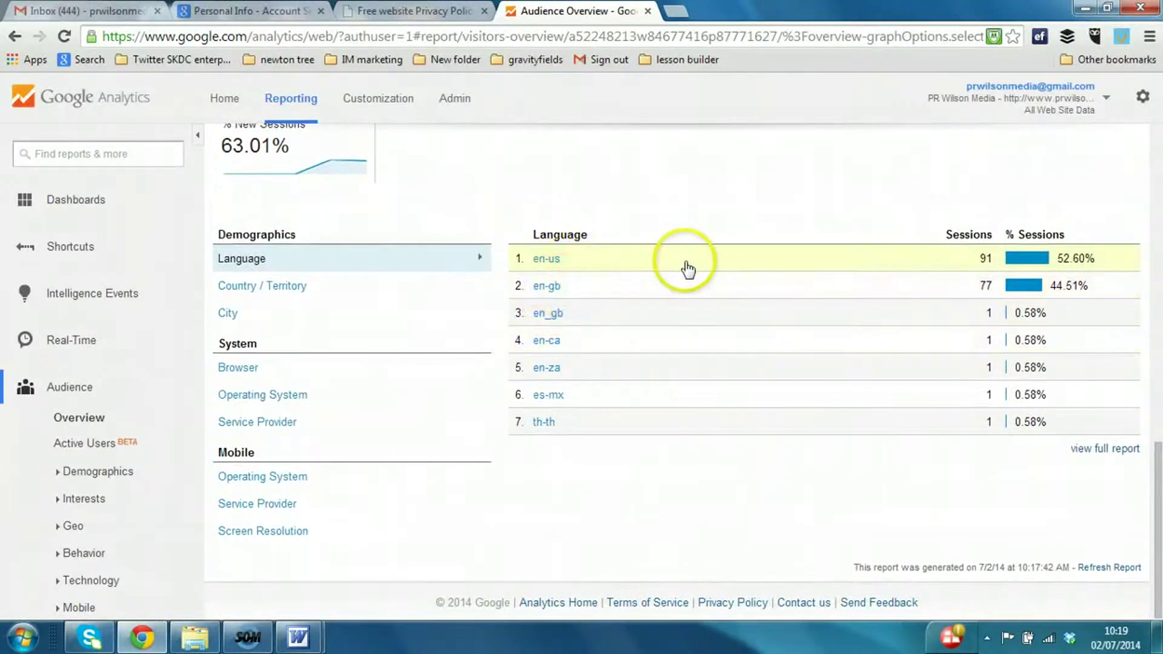
left_click(295, 293)
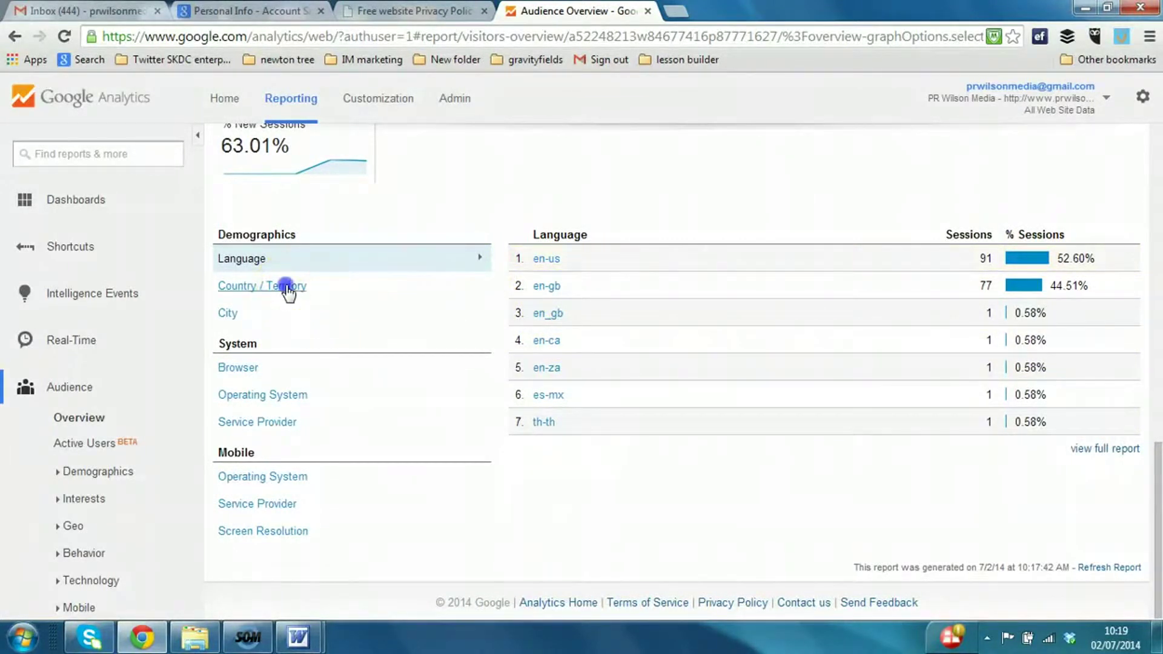
left_click(235, 316)
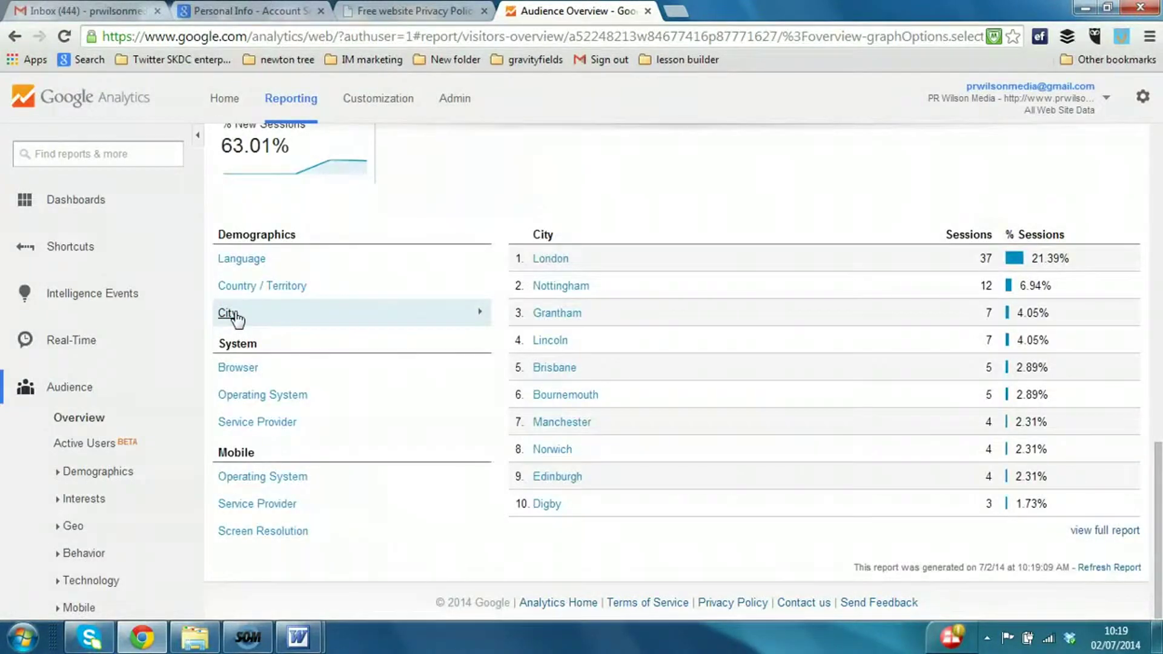
left_click(243, 370)
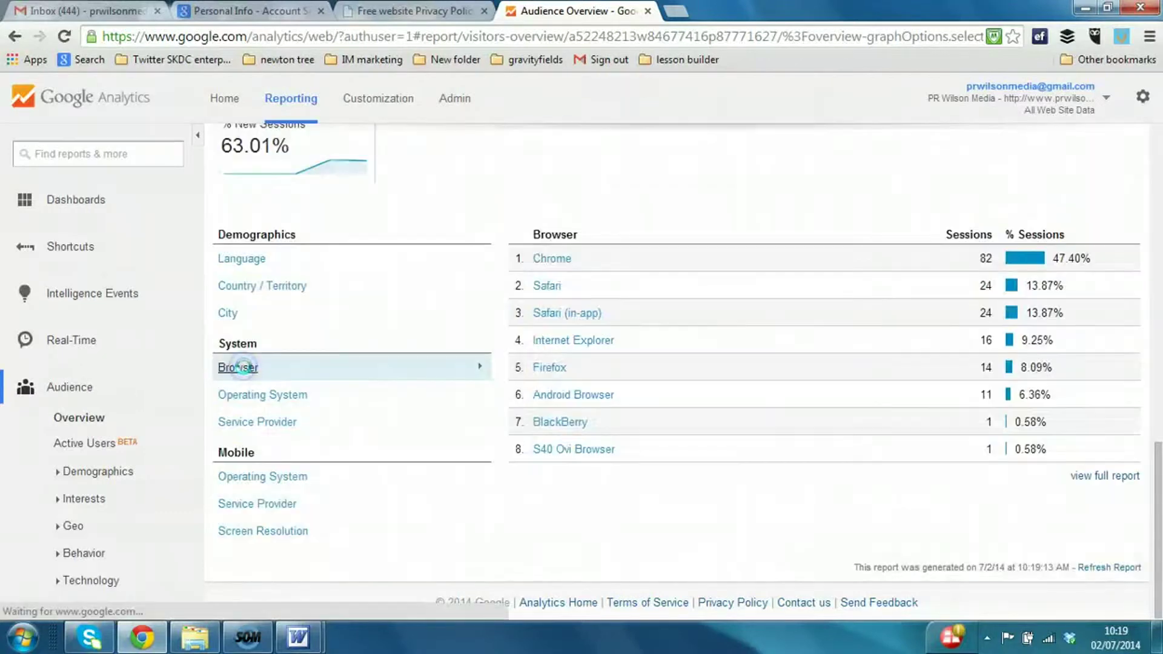
left_click(268, 479)
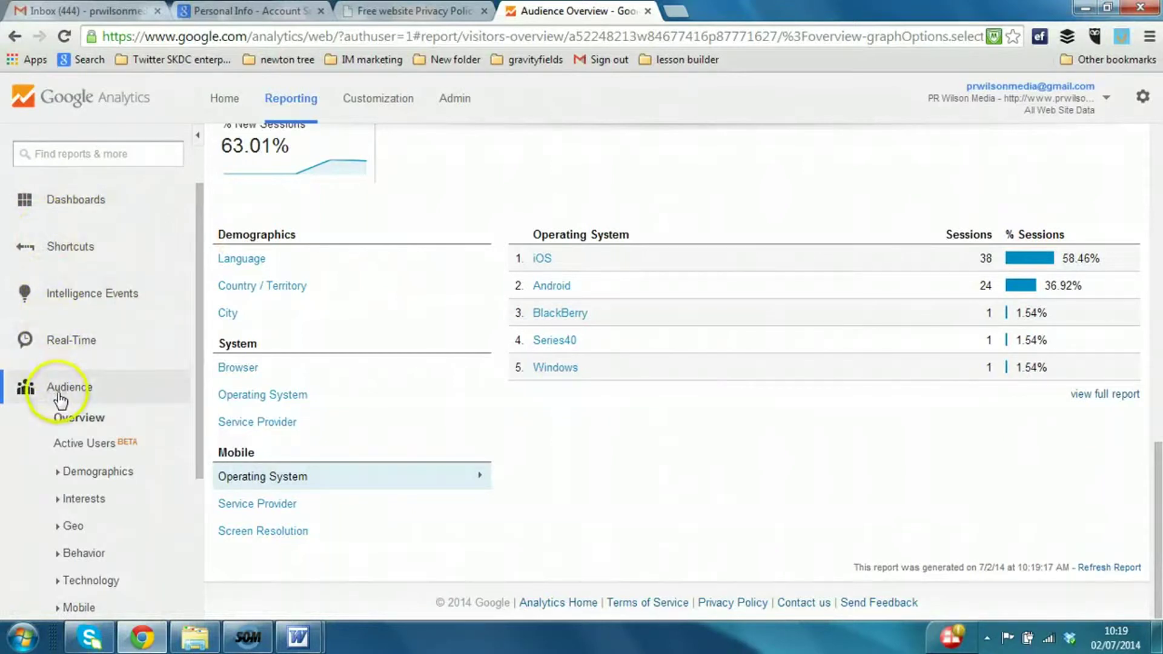
Open the Users Flow report under Audience and examine its starting pages and first interactions.
left_click_drag(198, 380, 199, 384)
left_click_drag(194, 424, 190, 459)
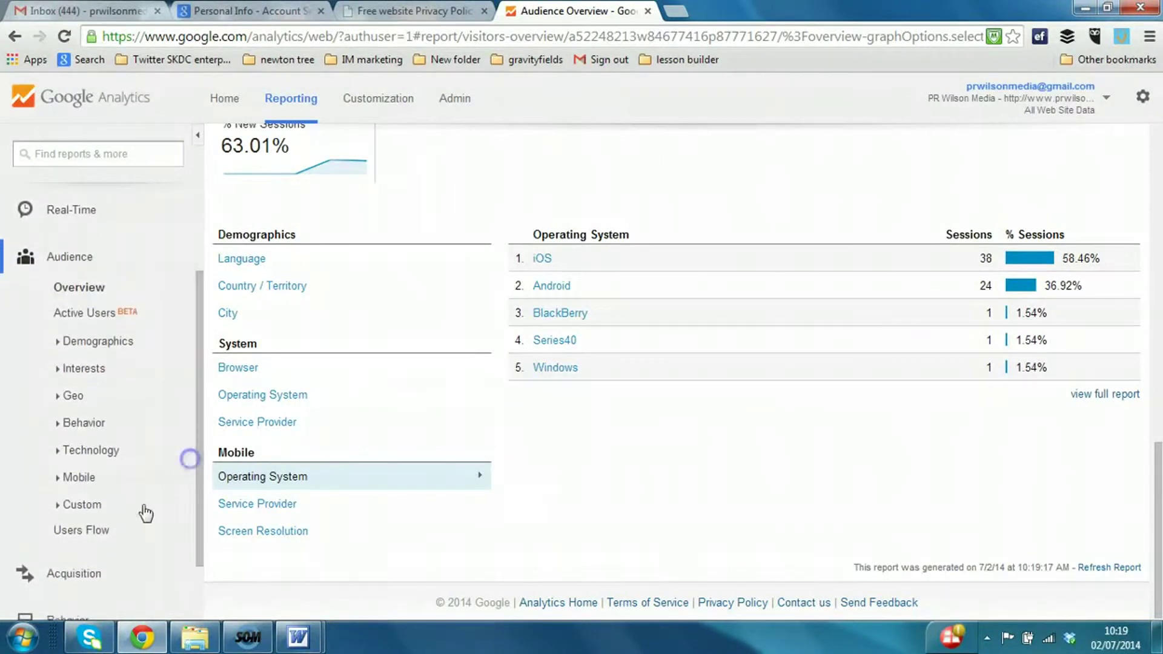
left_click(102, 536)
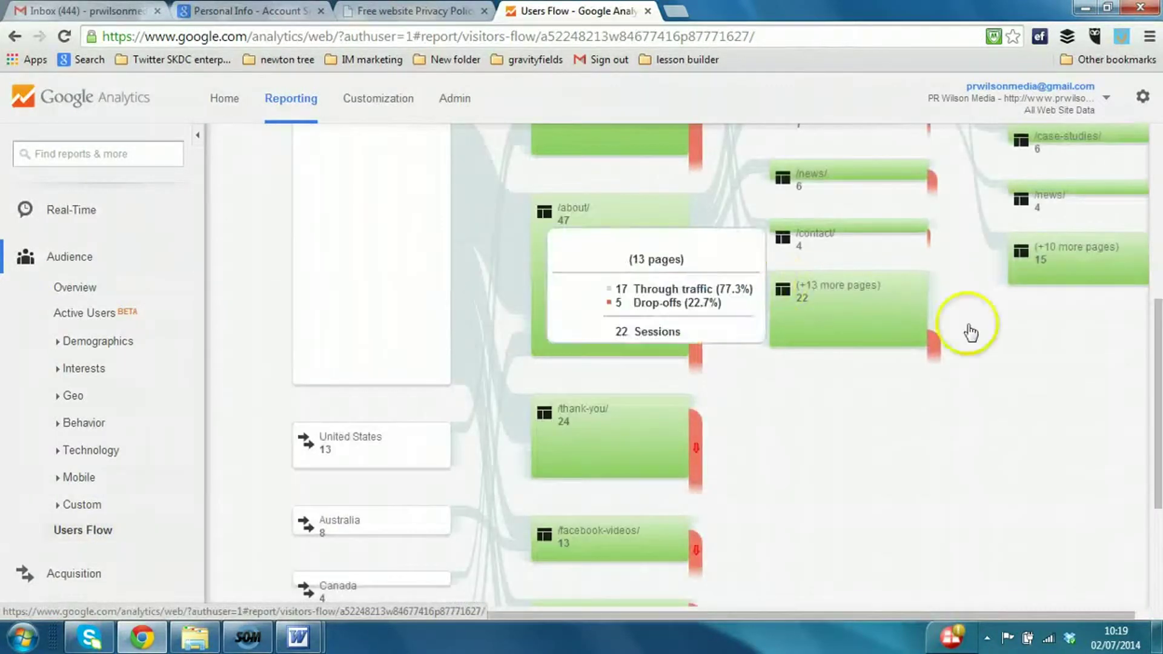
left_click_drag(1158, 327, 1112, 163)
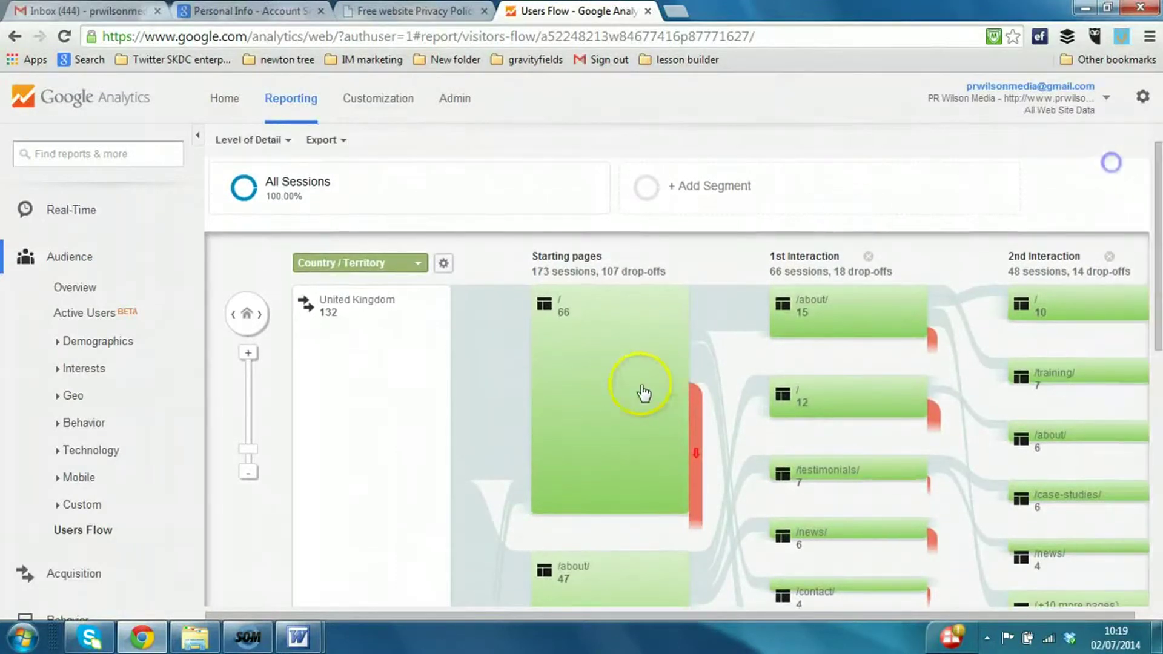
mouse_move(555, 328)
left_click_drag(1156, 293, 1158, 357)
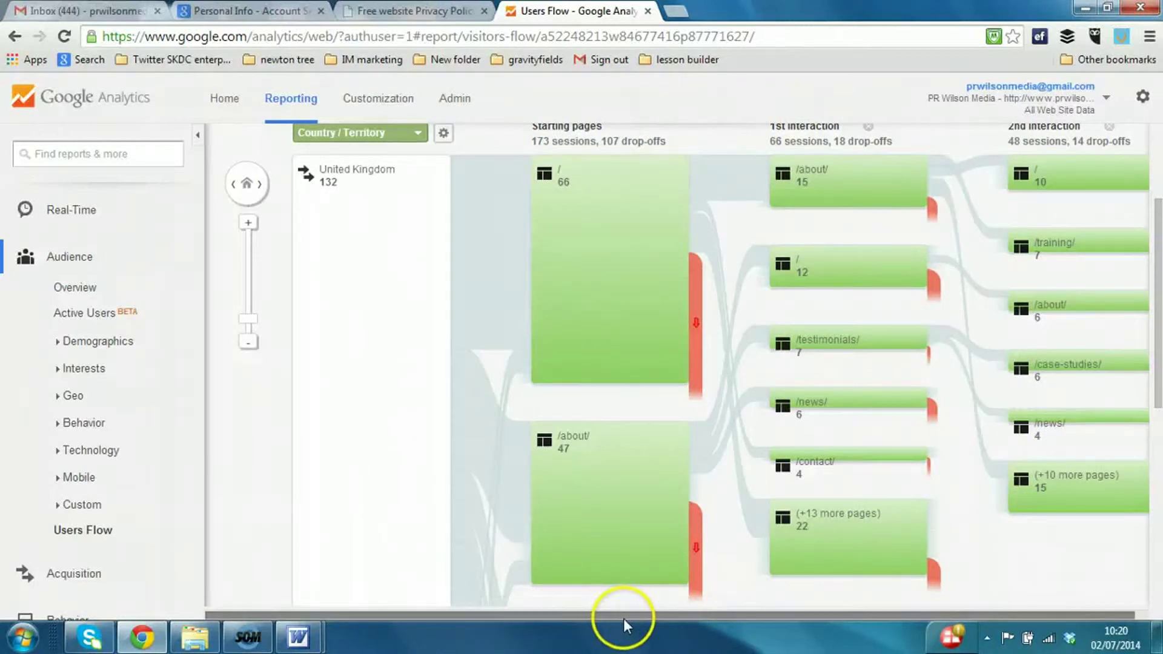
Browse the users flow diagram sideways from the country column through to the 3rd Interaction and back.
left_click_drag(631, 615, 830, 610)
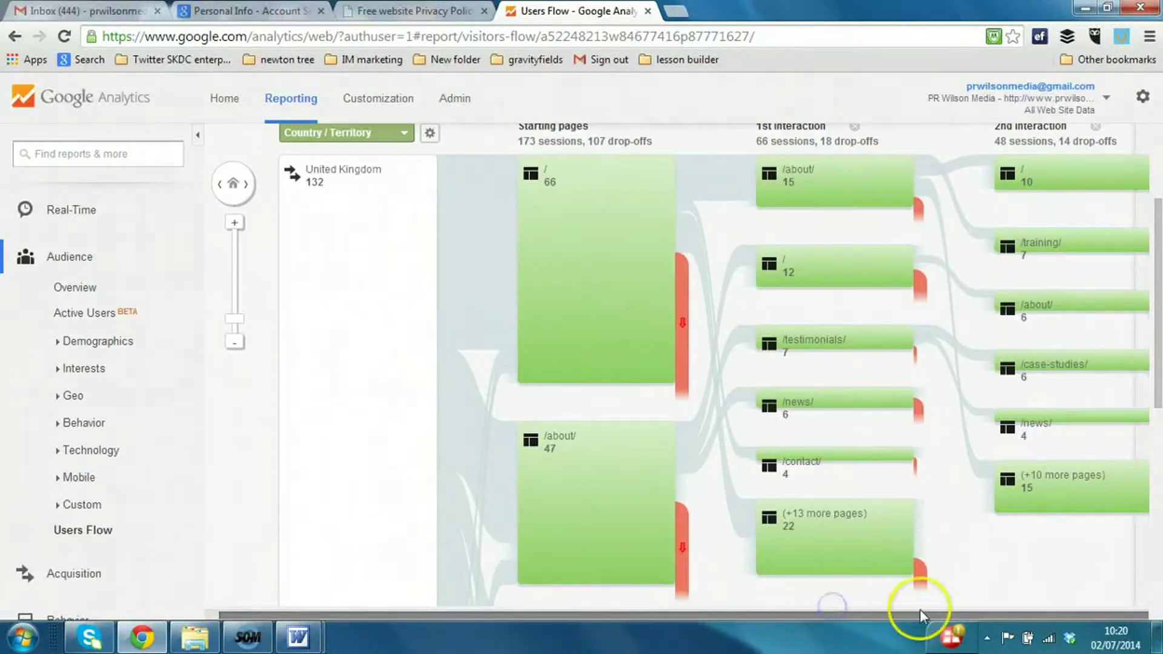
left_click(212, 615)
left_click_drag(238, 614, 486, 608)
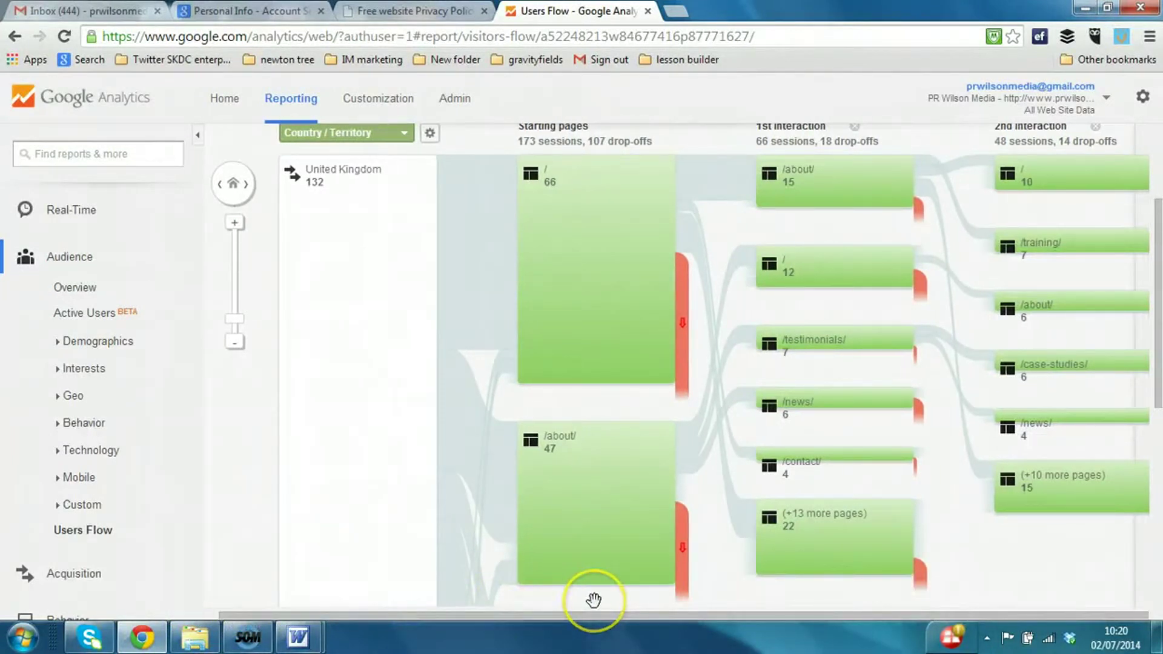
scroll(249, 360, "up", 3)
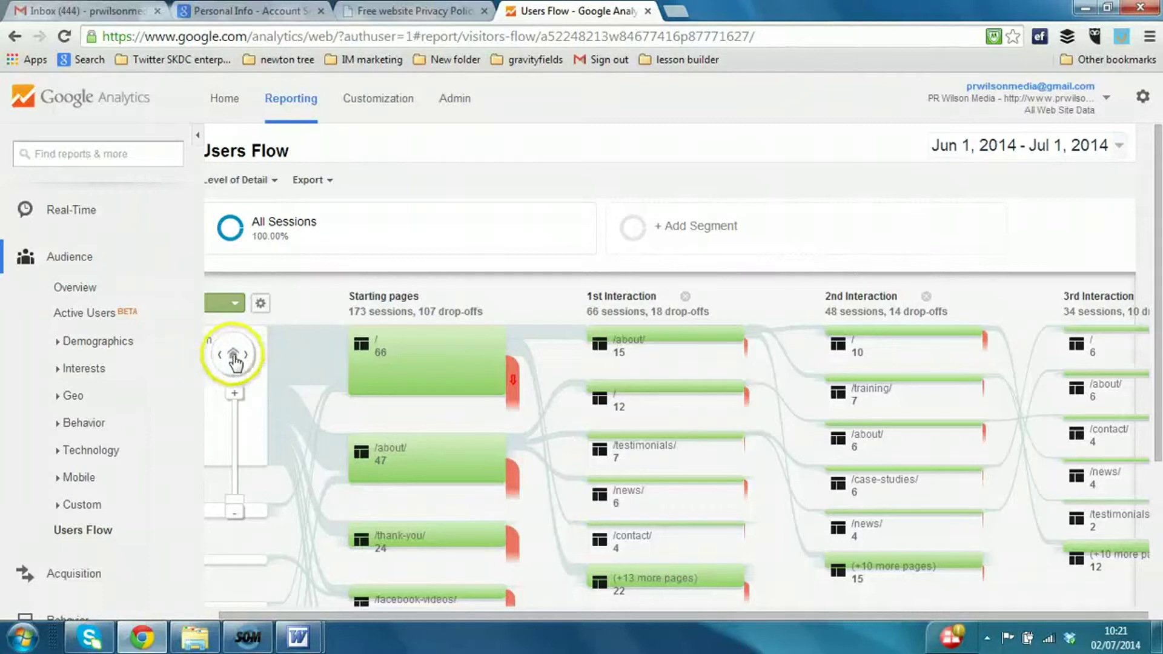
left_click(221, 356)
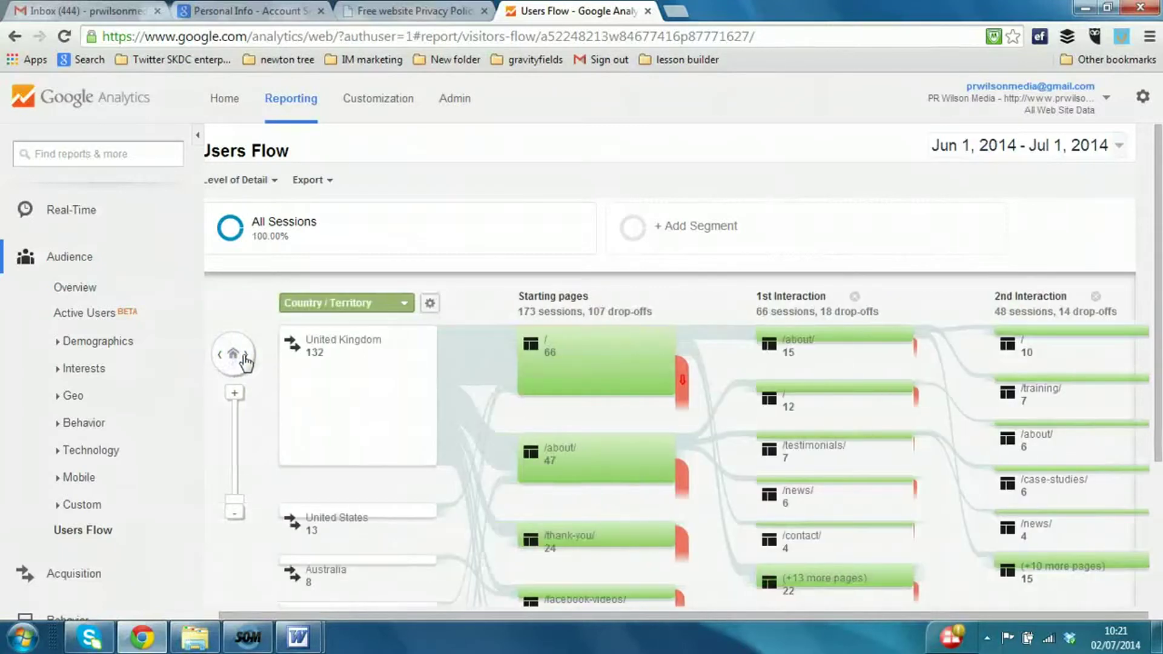
Extend the users flow diagram beyond the 3rd Interaction, adding one step at a time through the 11th Interaction.
left_click(245, 357)
left_click(246, 360)
left_click(246, 359)
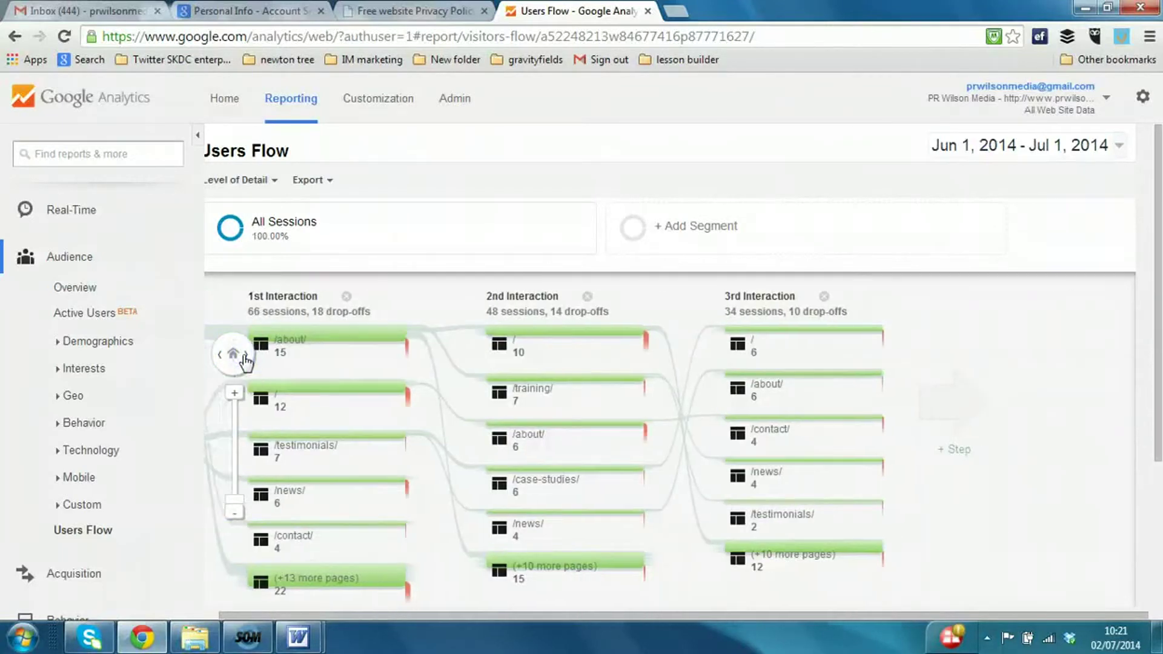
left_click(246, 358)
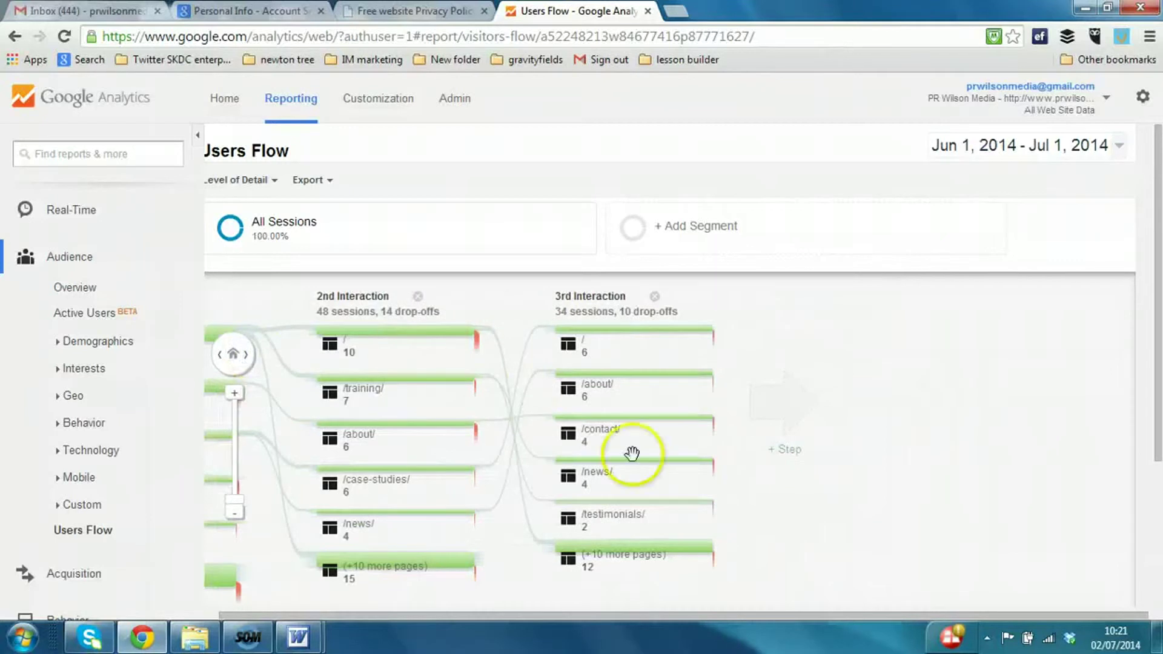
left_click(789, 452)
left_click(785, 422)
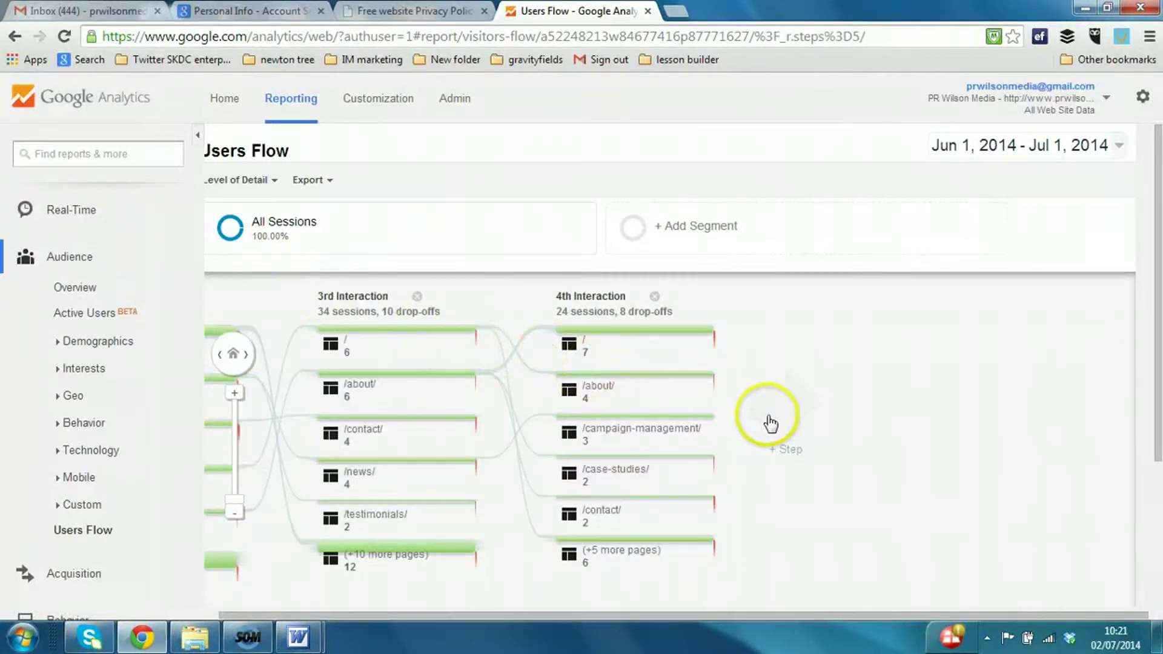
left_click(784, 393)
left_click(784, 395)
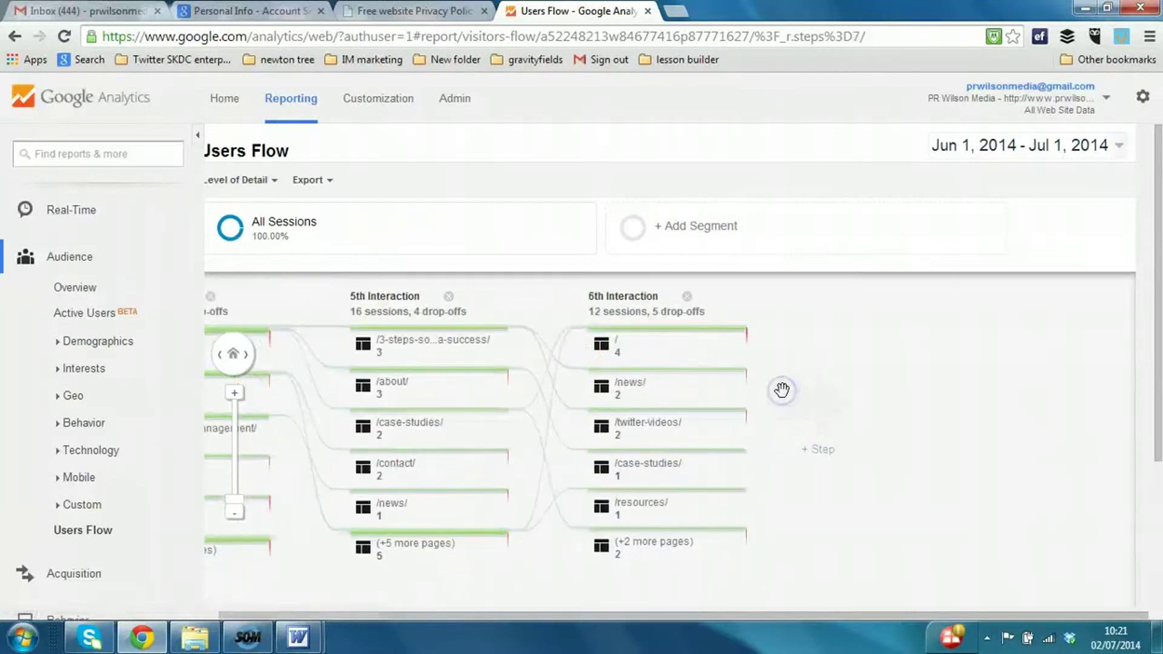
left_click(784, 394)
left_click(784, 395)
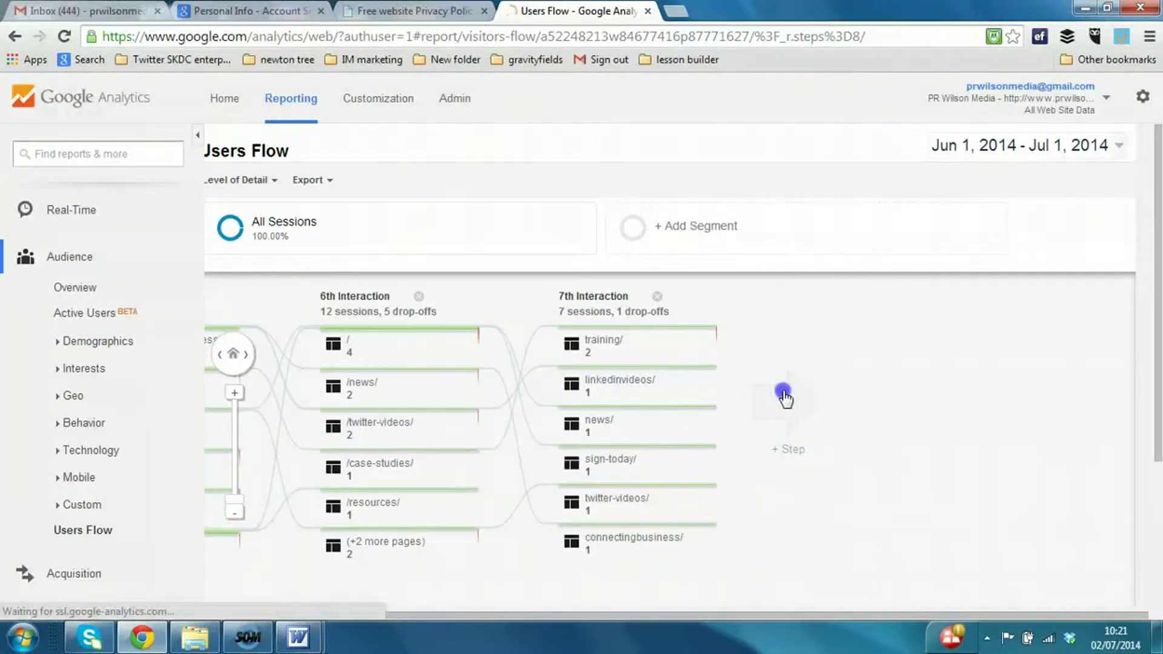
left_click(785, 397)
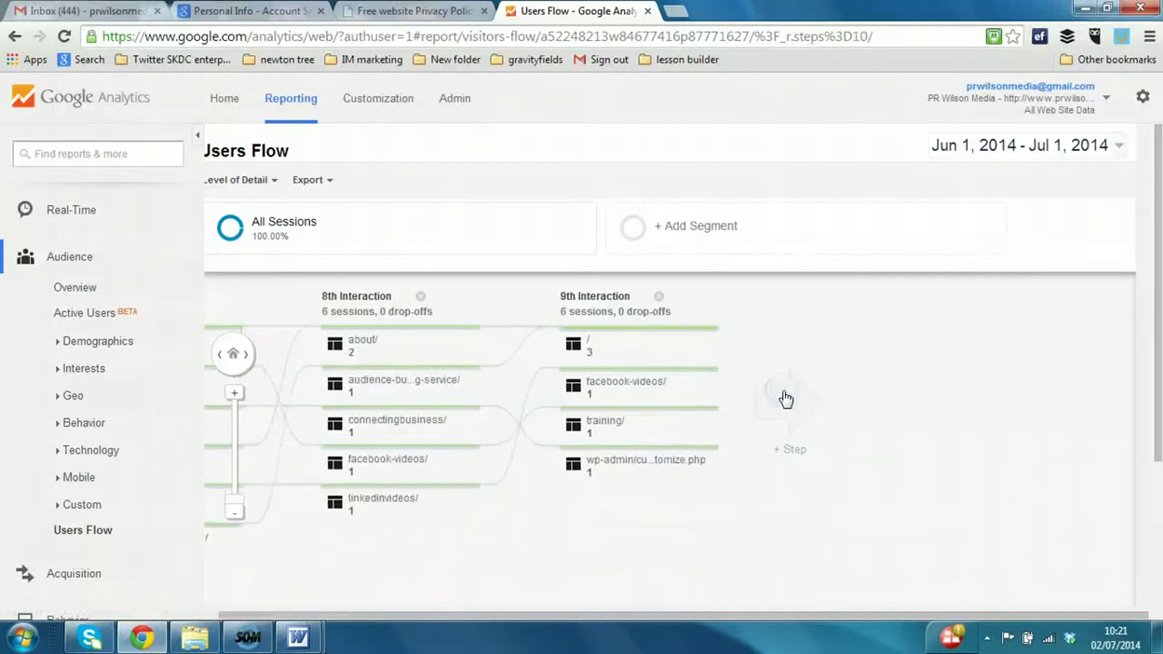
left_click(786, 397)
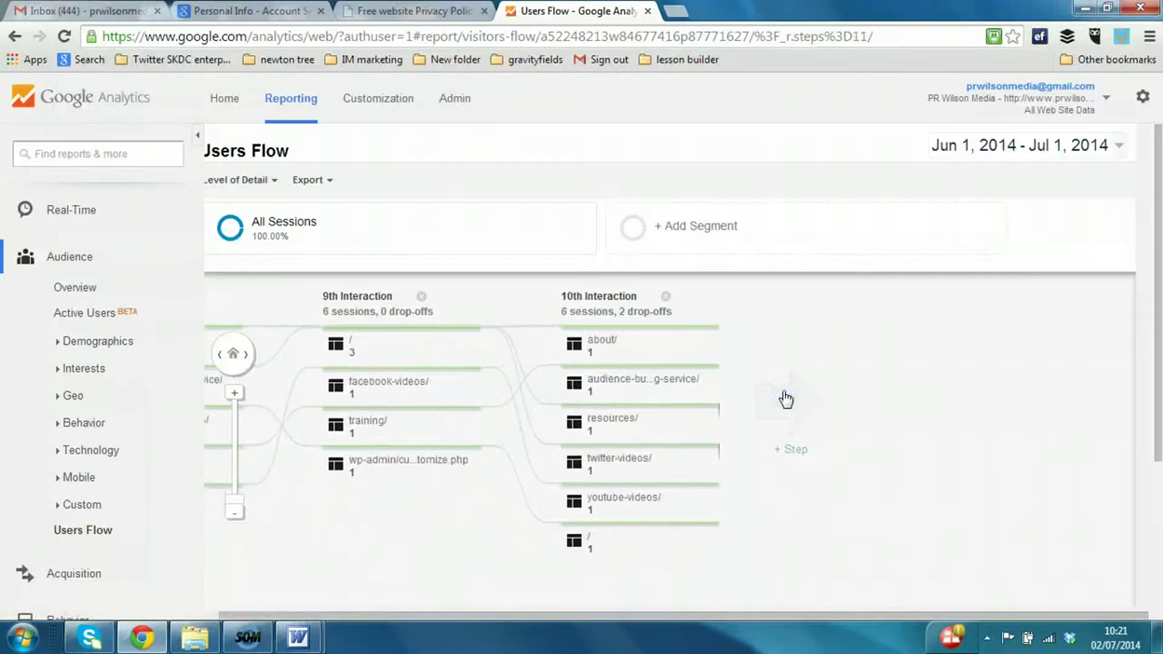
left_click(785, 397)
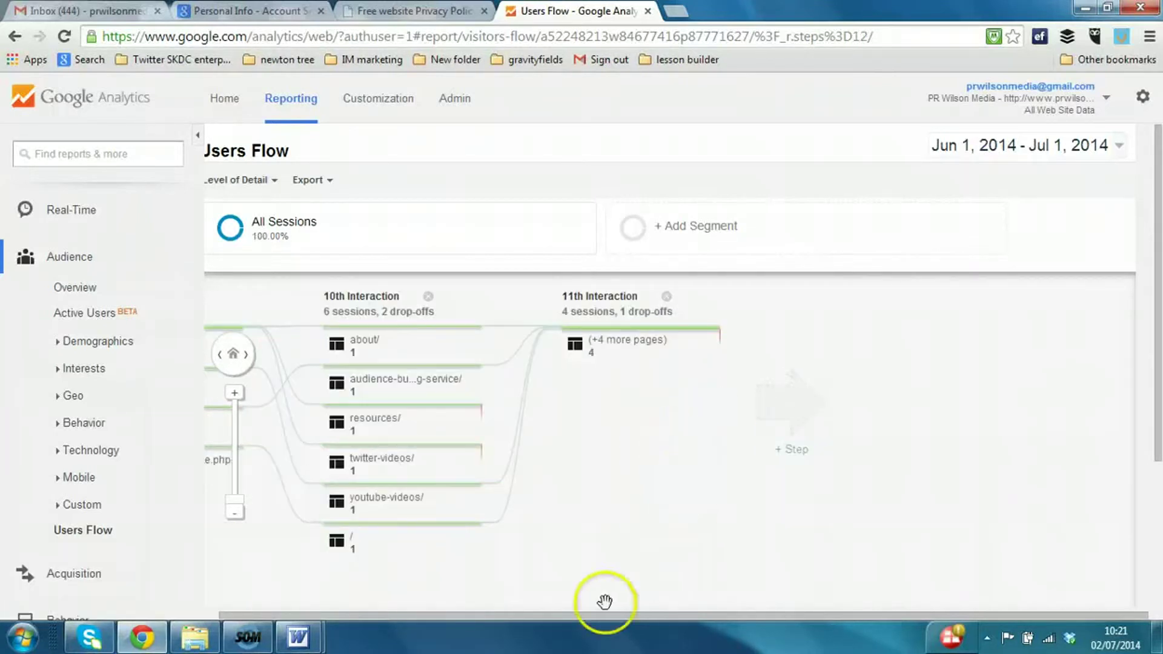
left_click_drag(299, 615, 205, 610)
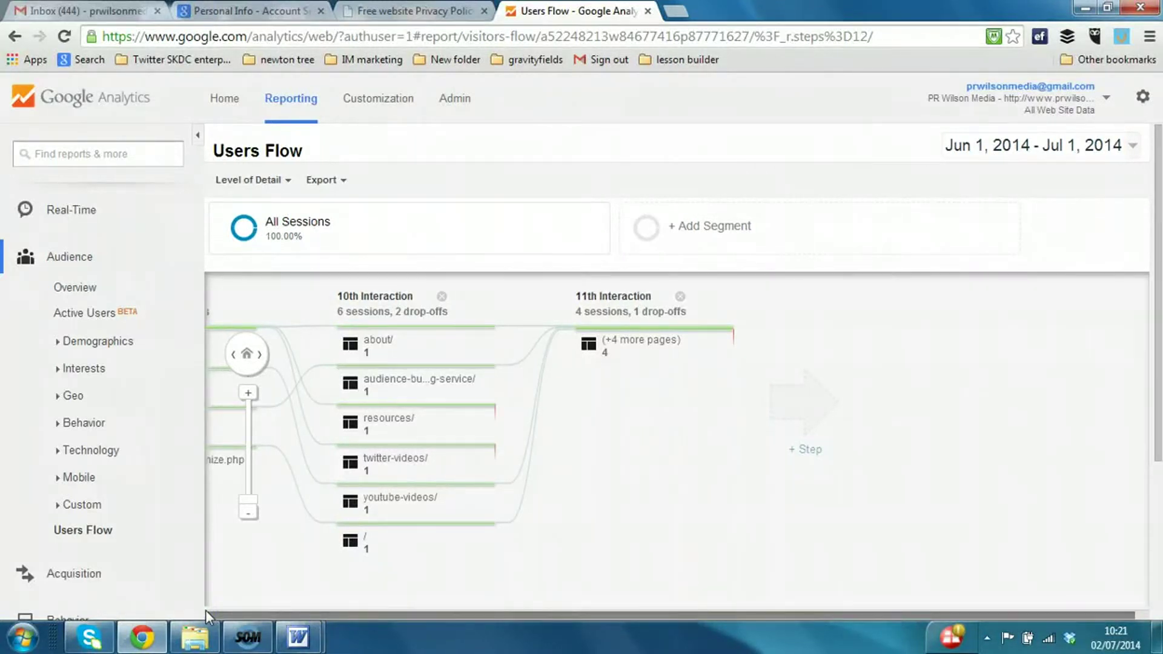